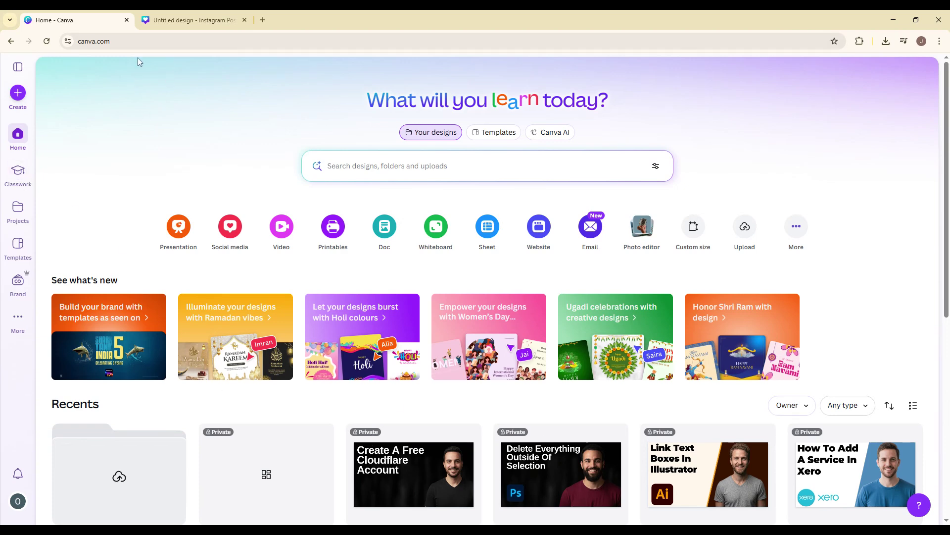
Add a heading reading "POP UP" to the blank Instagram Post (4:5) design
key(ctrl+Tab)
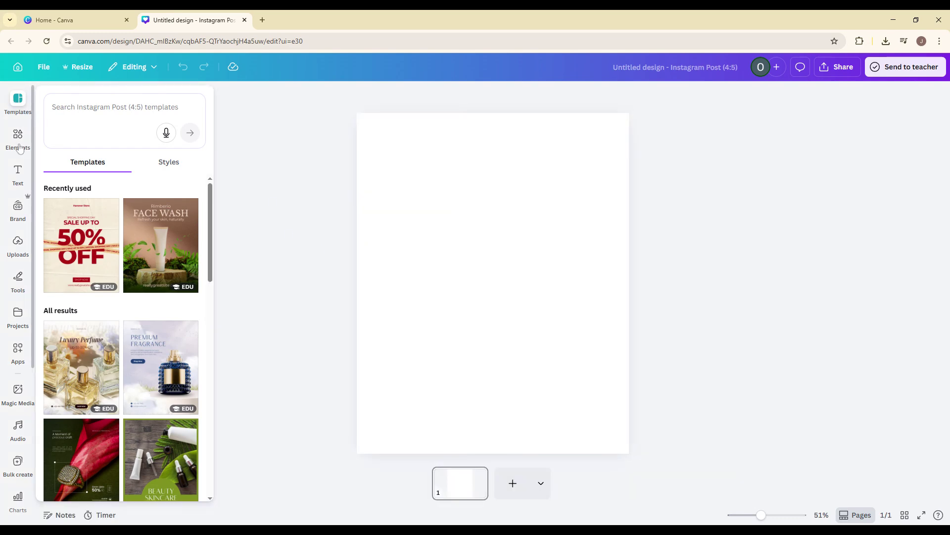
click(17, 175)
click(141, 210)
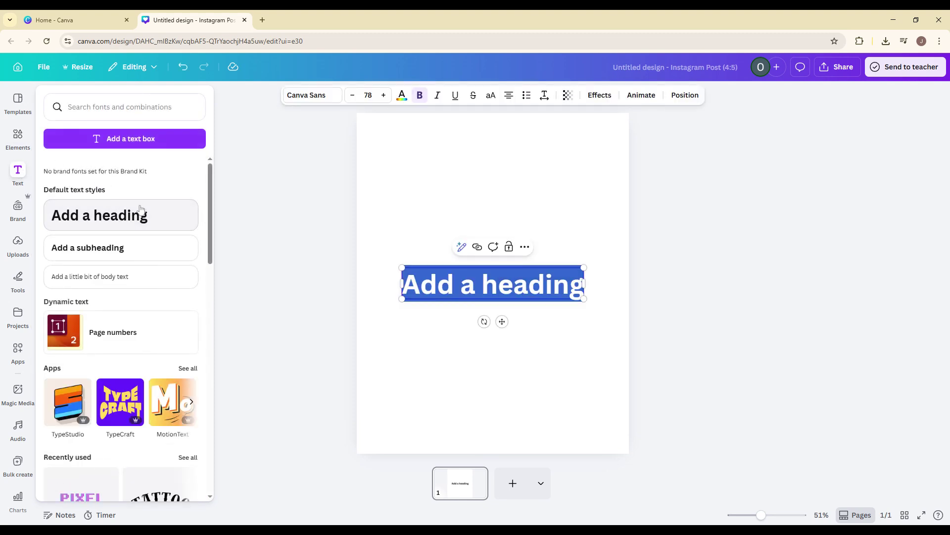
text(POP)
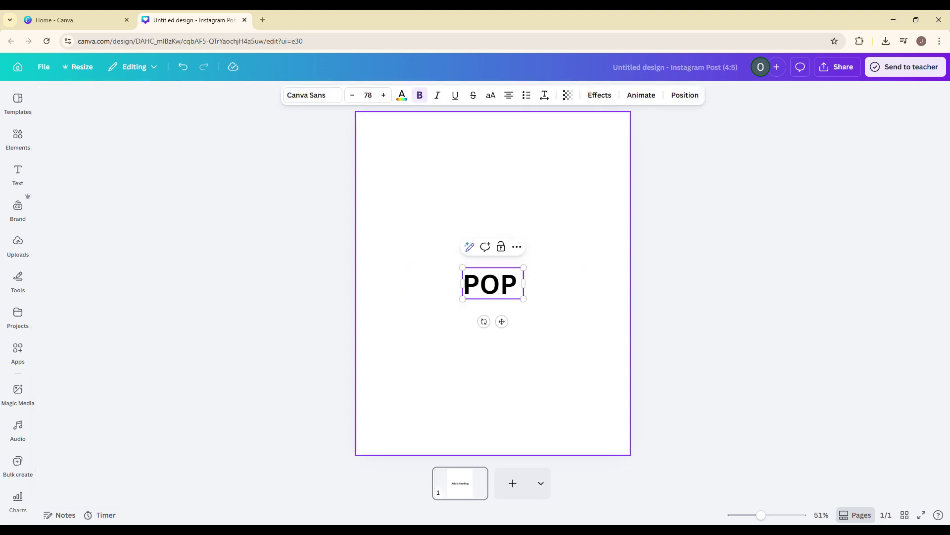
text( UP)
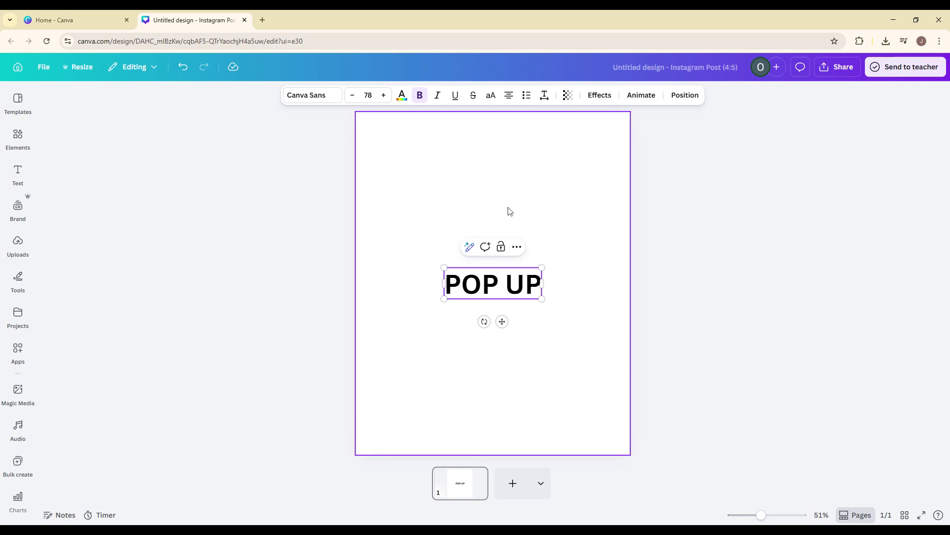
click(509, 213)
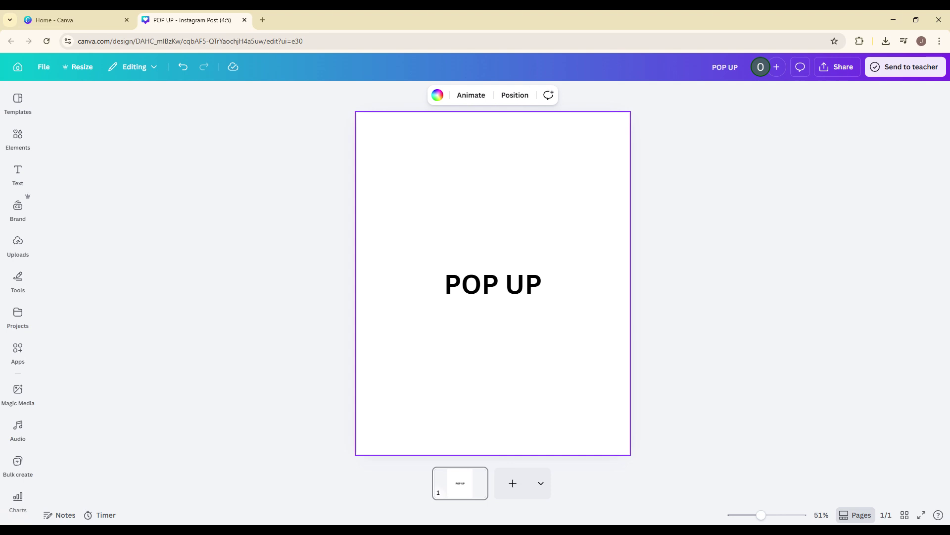
Apply the Pop animation from the General animations to the "POP UP" heading
click(473, 300)
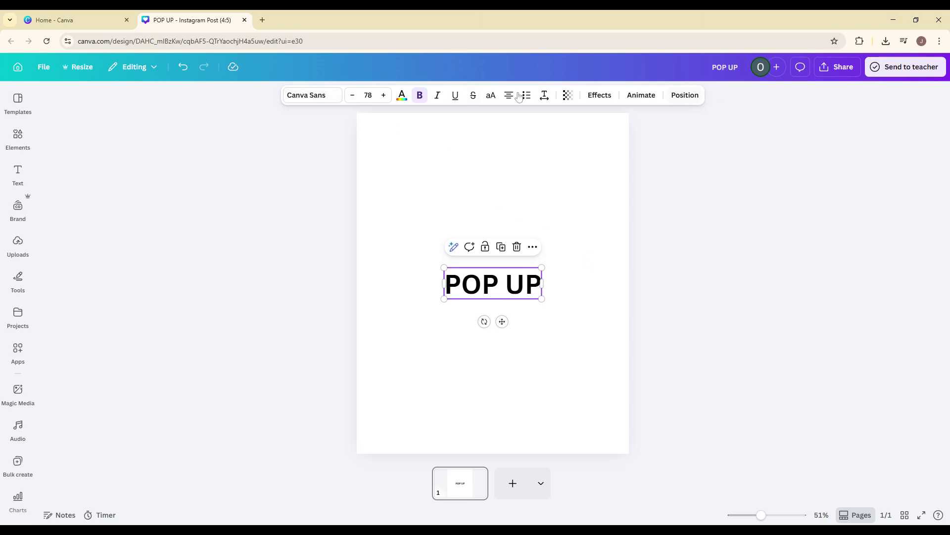
click(641, 98)
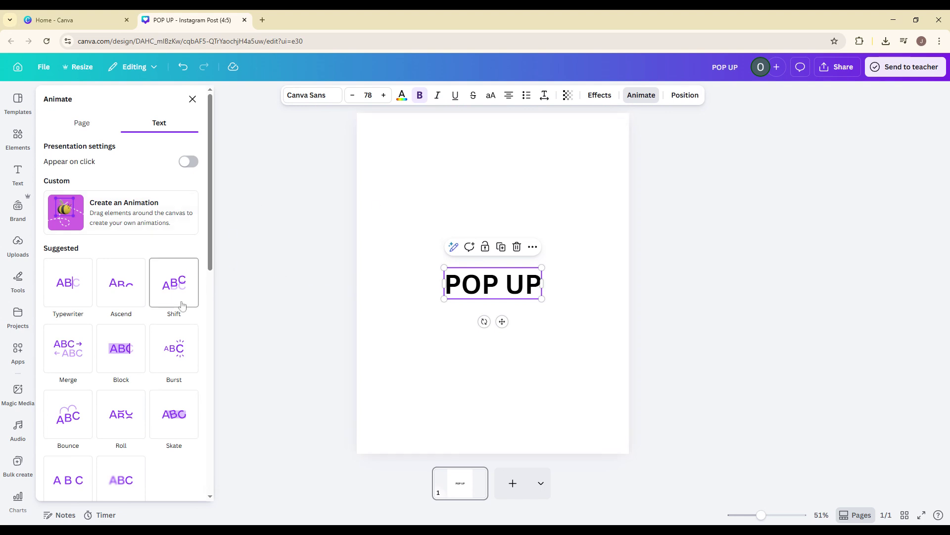
scroll(174, 282, down, 5)
scroll(123, 312, down, 2)
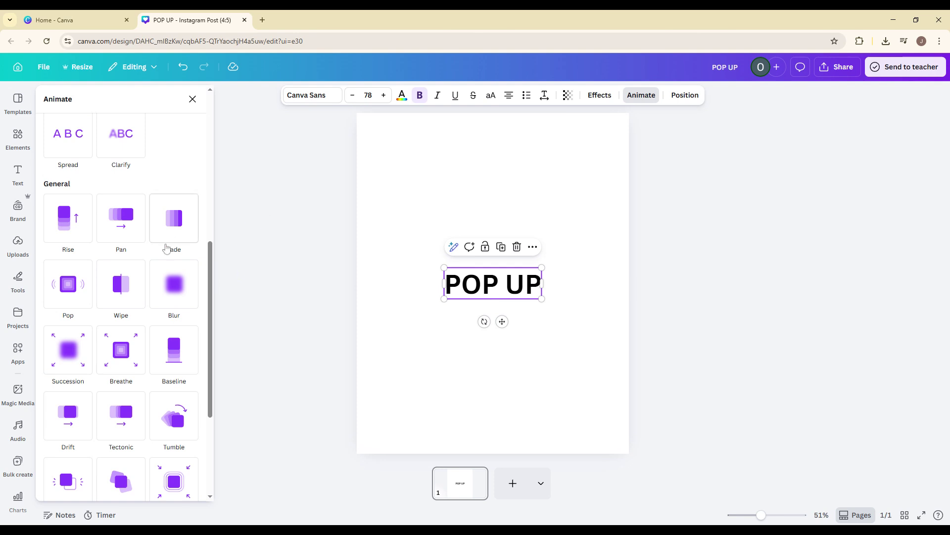
scroll(179, 268, up, 7)
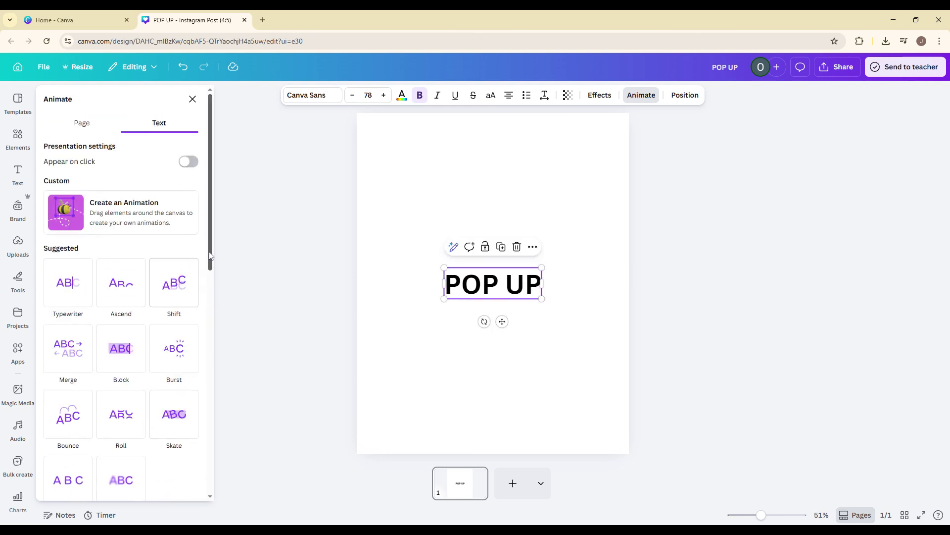
scroll(189, 461, down, 2)
scroll(189, 456, down, 5)
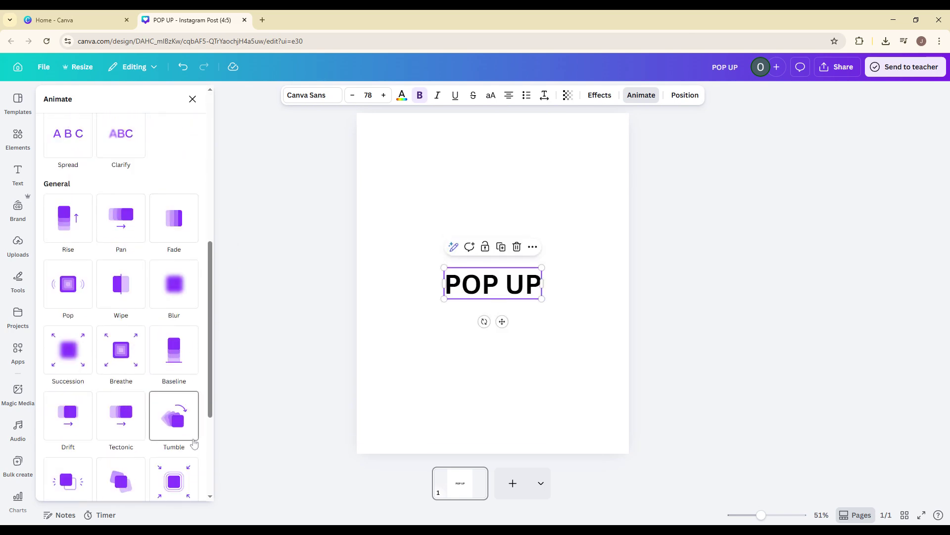
click(68, 287)
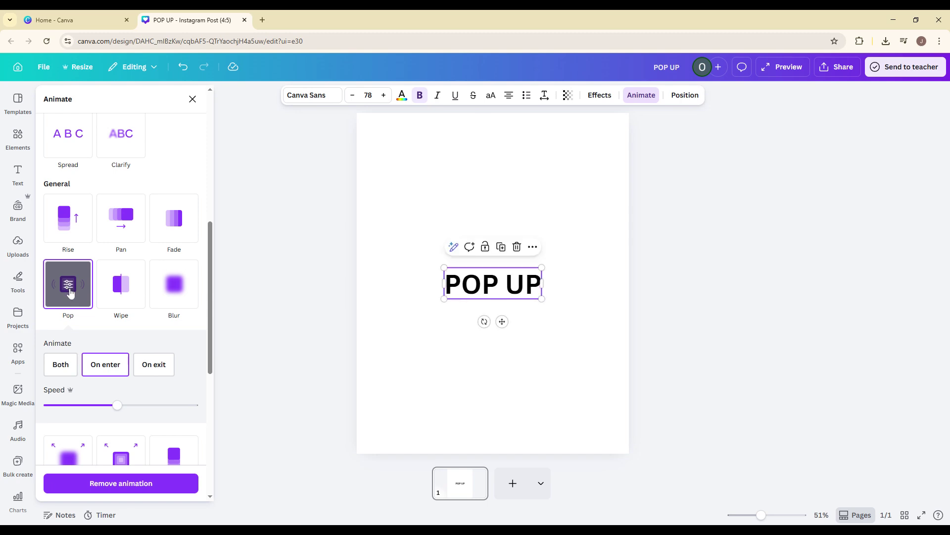
Set the speed of the heading's Pop animation to its minimum
scroll(68, 290, down, 2)
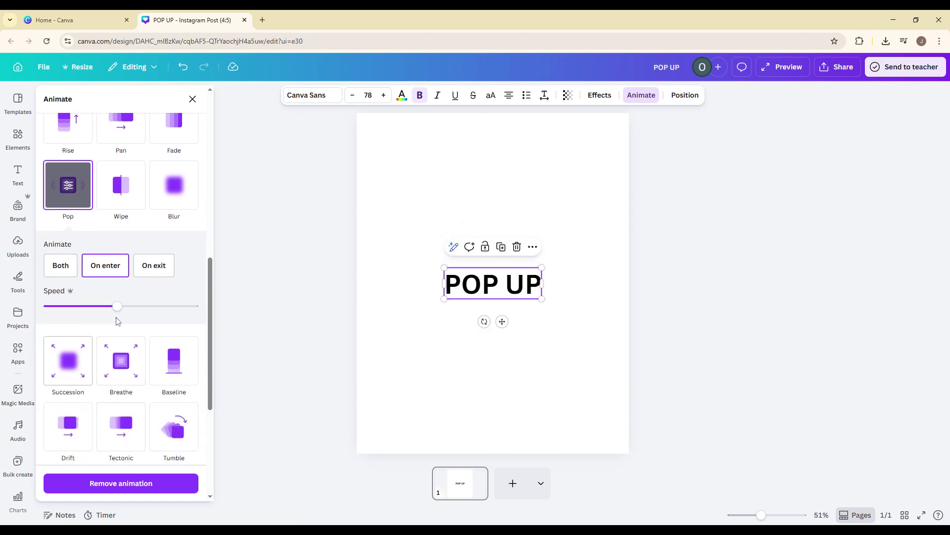
scroll(117, 321, down, 1)
scroll(145, 280, up, 1)
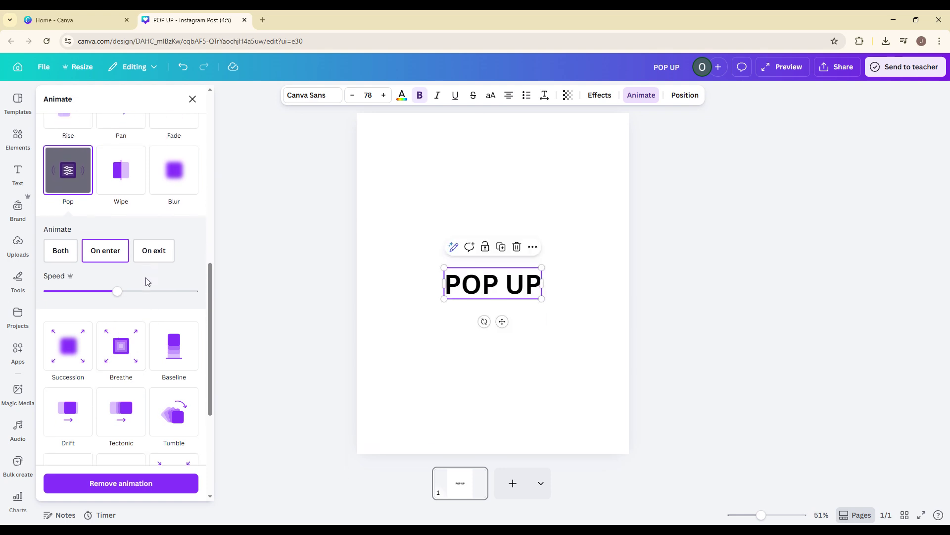
scroll(178, 283, down, 3)
scroll(151, 289, up, 3)
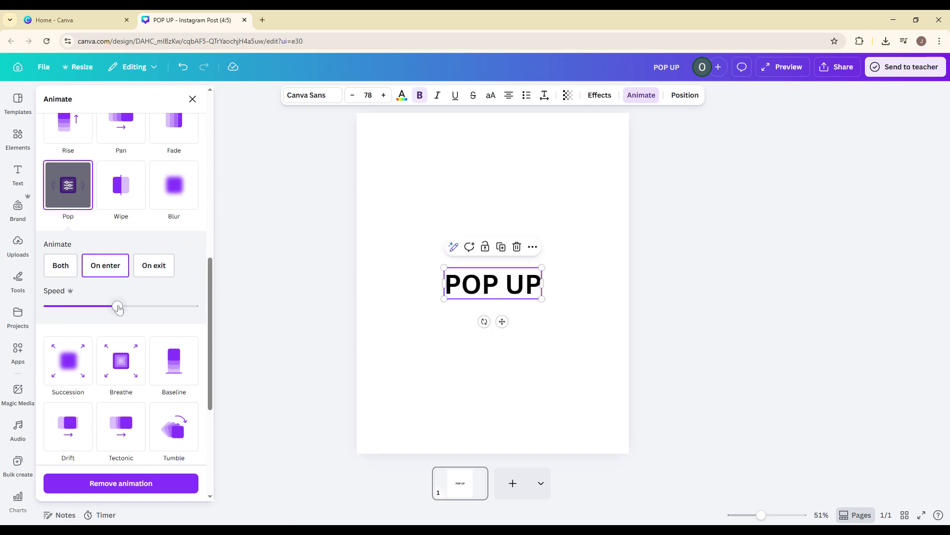
drag(118, 306, 10, 304)
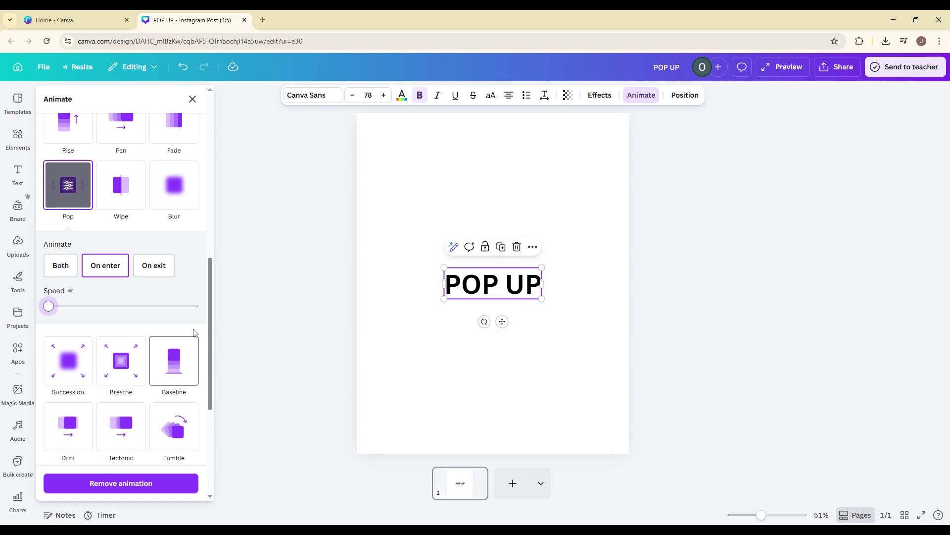
scroll(193, 295, up, 1)
click(67, 239)
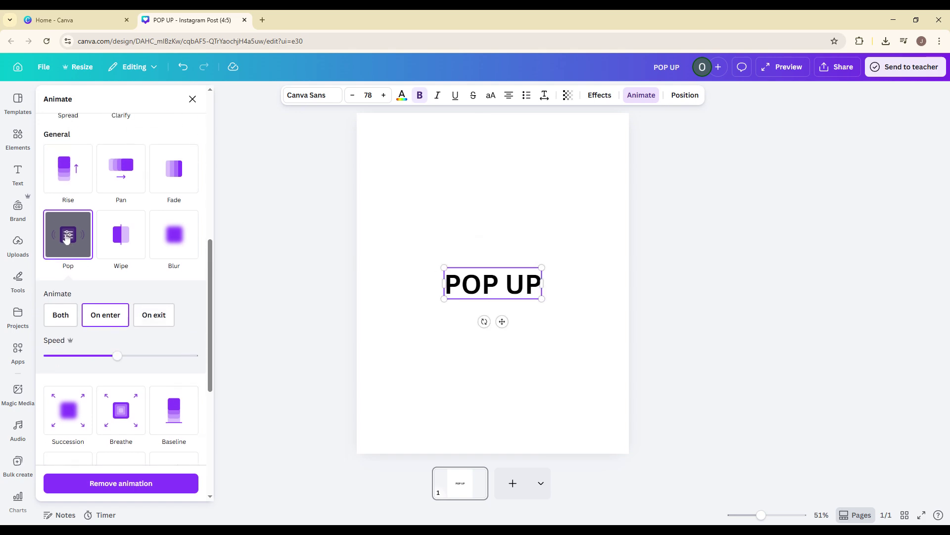
drag(117, 356, 48, 355)
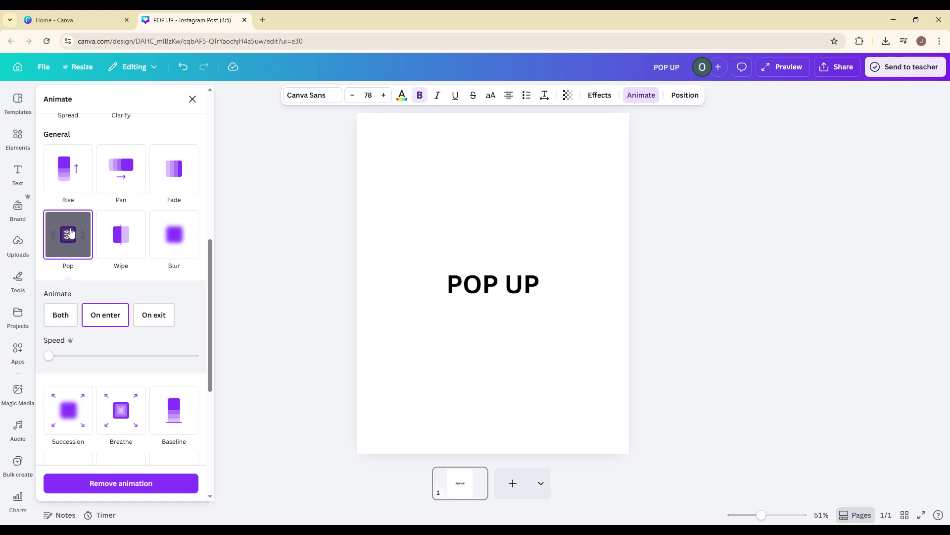
drag(124, 356, 49, 356)
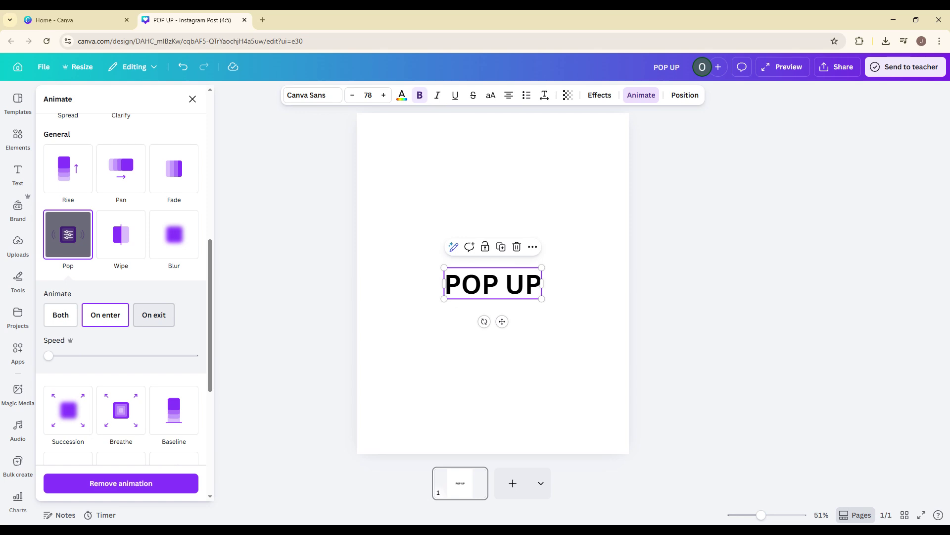
Set the heading's Pop animation to play on both enter and exit, and preview the design
click(60, 315)
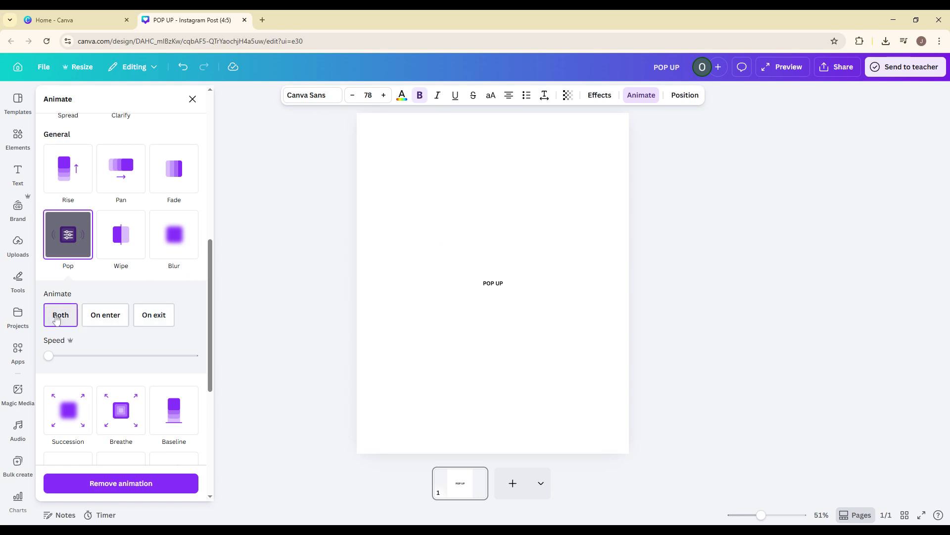
click(193, 99)
click(766, 64)
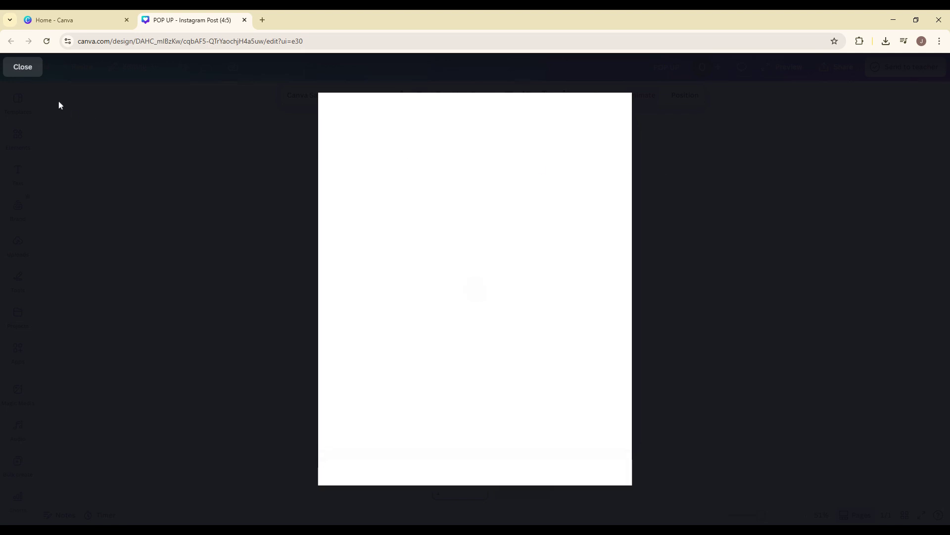
click(23, 66)
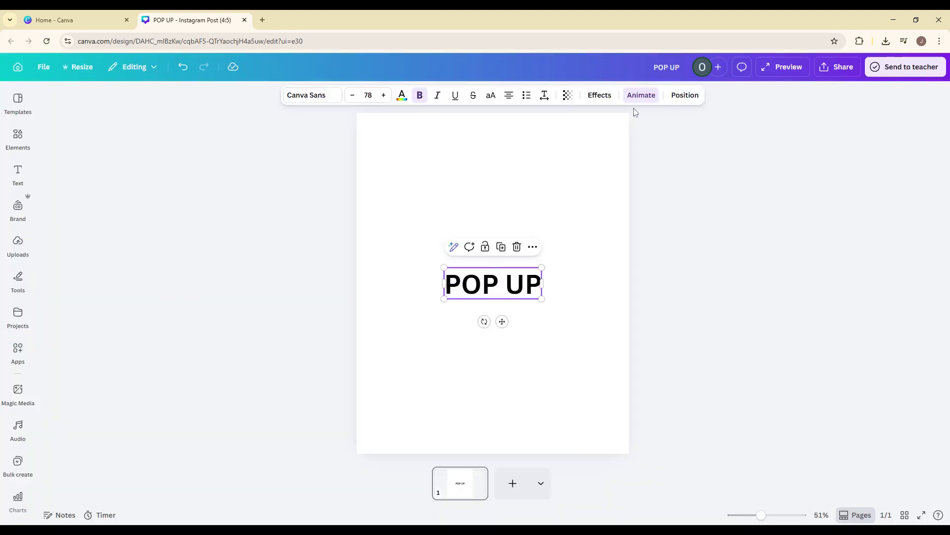
click(640, 96)
scroll(169, 371, down, 2)
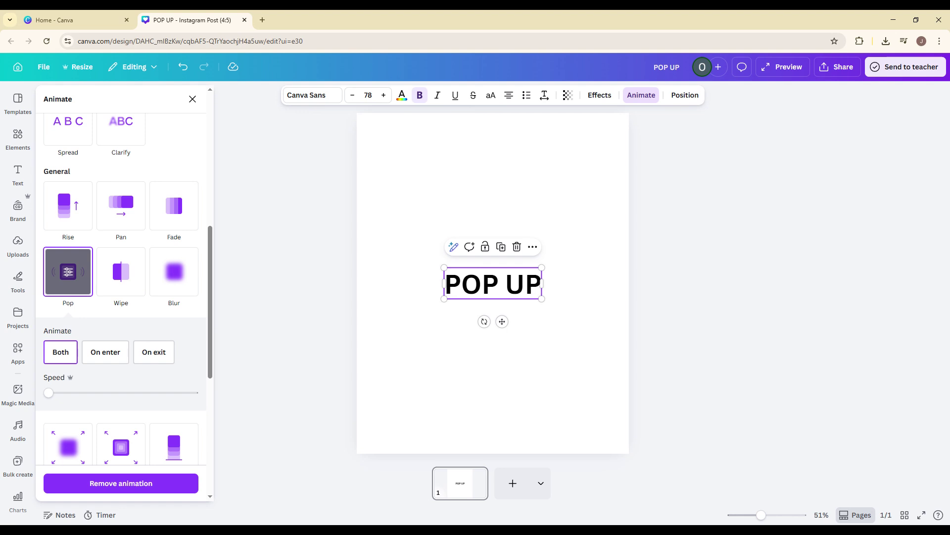
key(Escape)
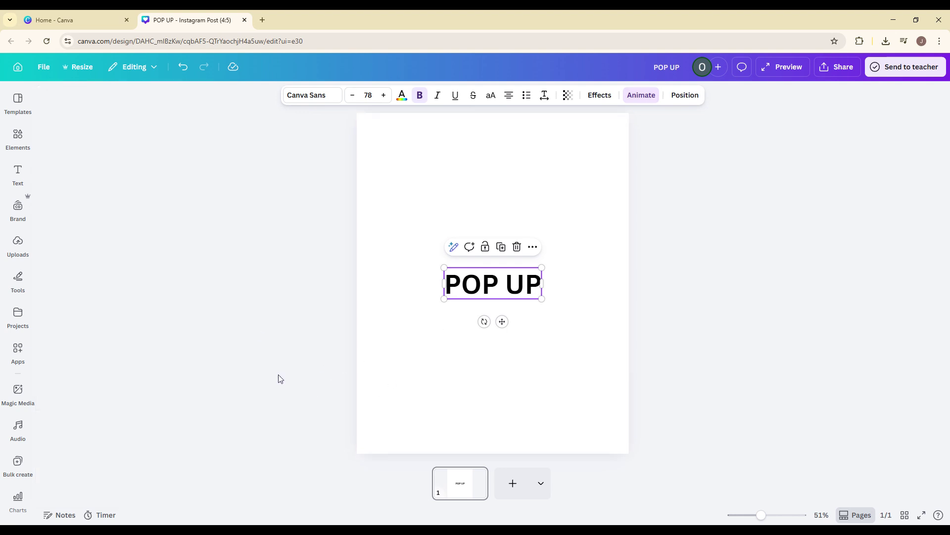